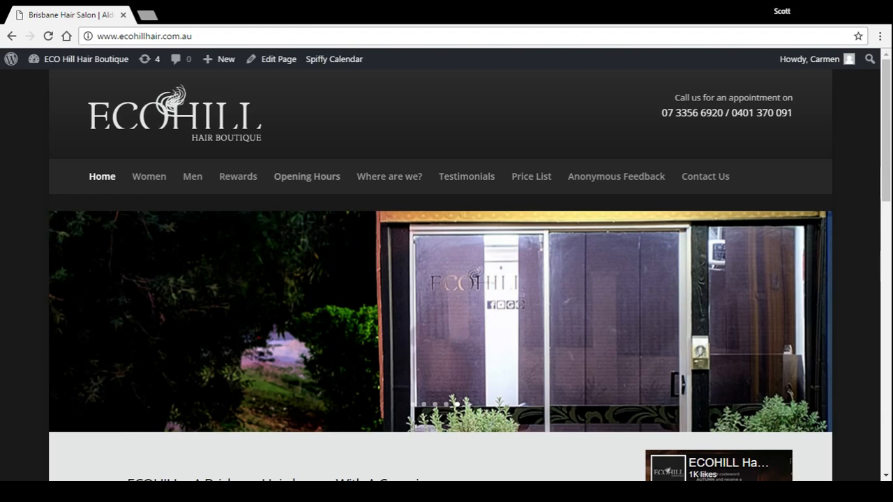
scroll(446, 314, down, 5)
scroll(446, 314, down, 5)
scroll(446, 314, down, 5)
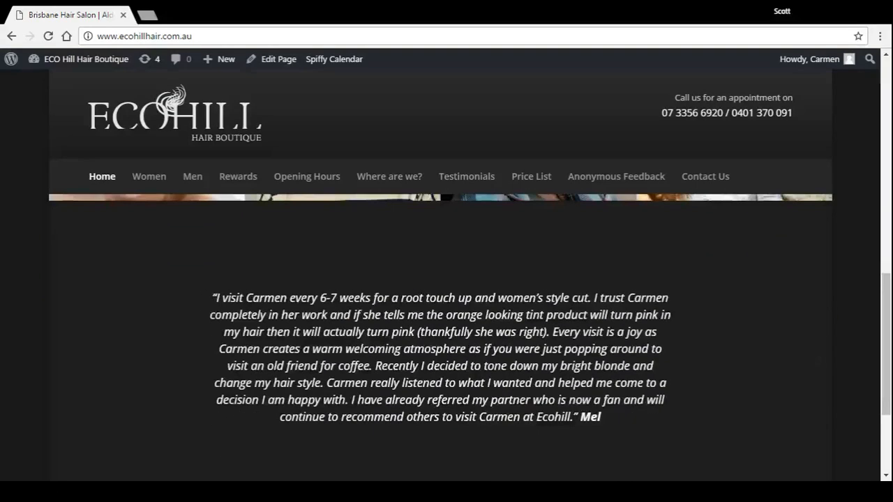
scroll(446, 314, up, 1)
scroll(446, 314, up, 1)
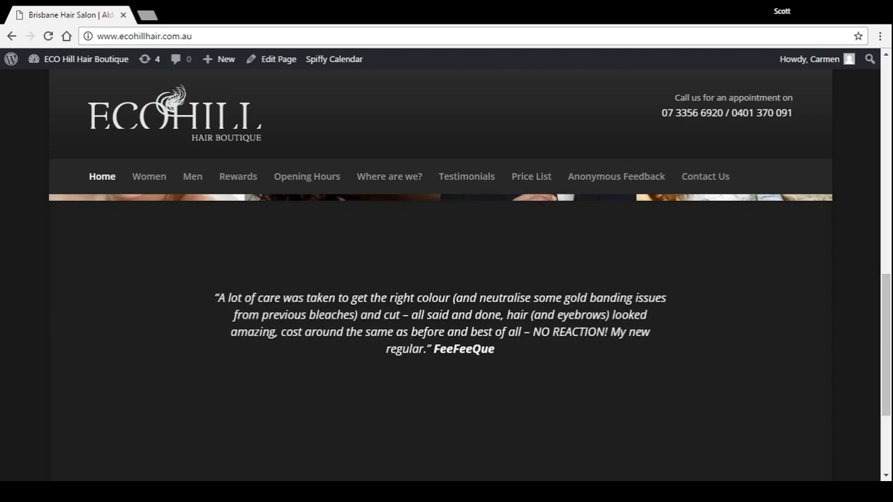
click(466, 176)
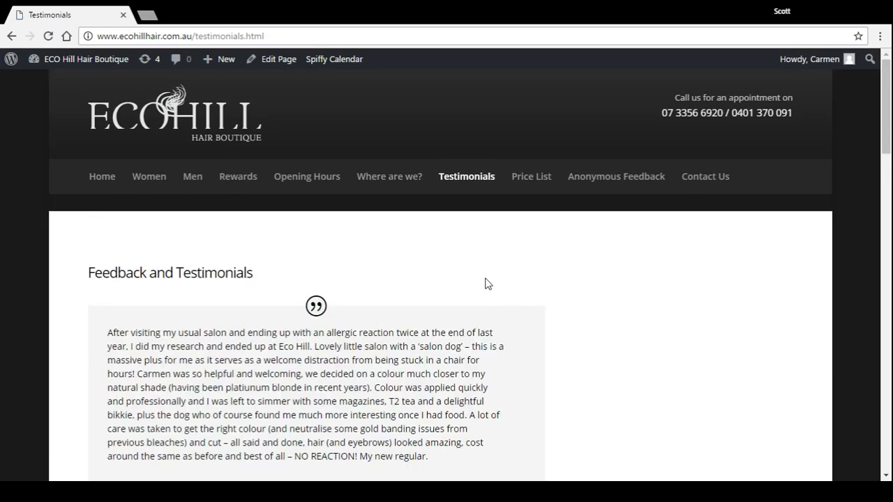
scroll(479, 305, down, 1)
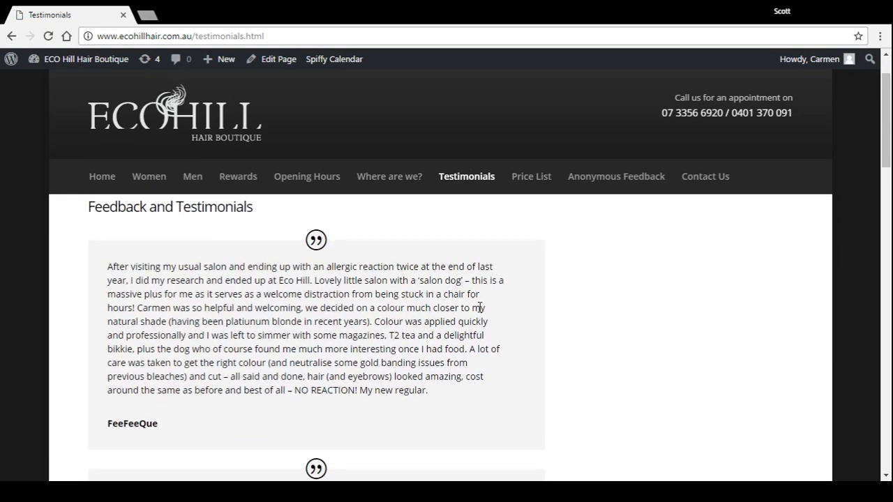
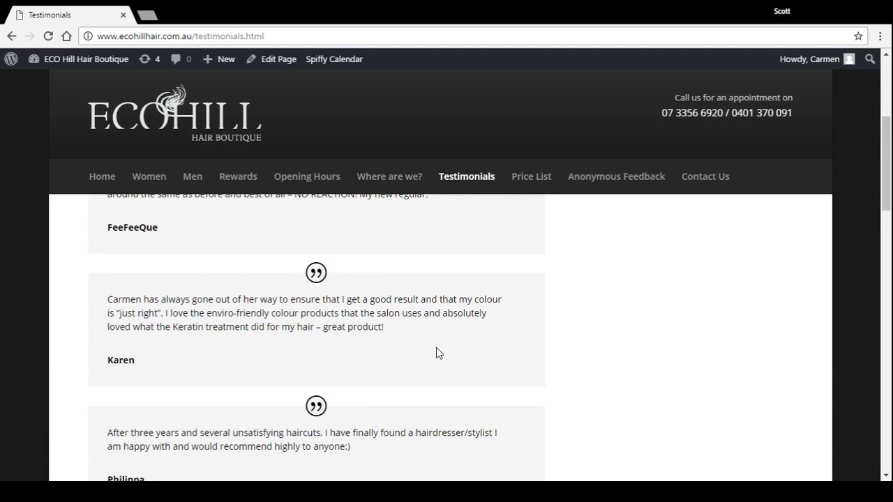
scroll(388, 397, down, 2)
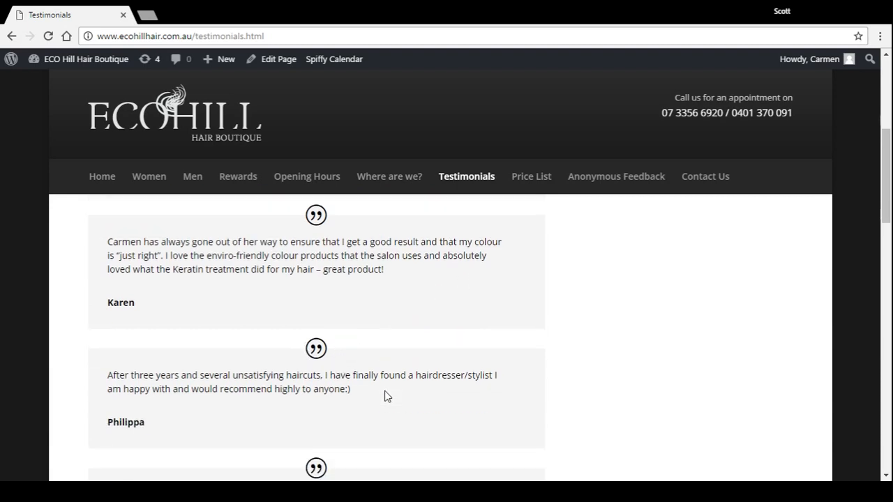
scroll(388, 397, down, 2)
scroll(388, 397, down, 2)
scroll(387, 397, down, 2)
scroll(385, 391, up, 5)
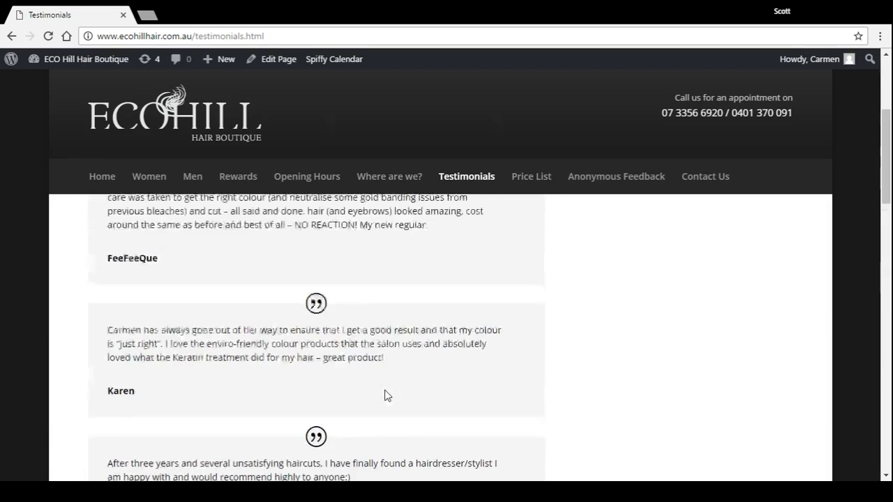
scroll(386, 391, up, 5)
Step: Go to the site's Home page from the site navigation
click(102, 180)
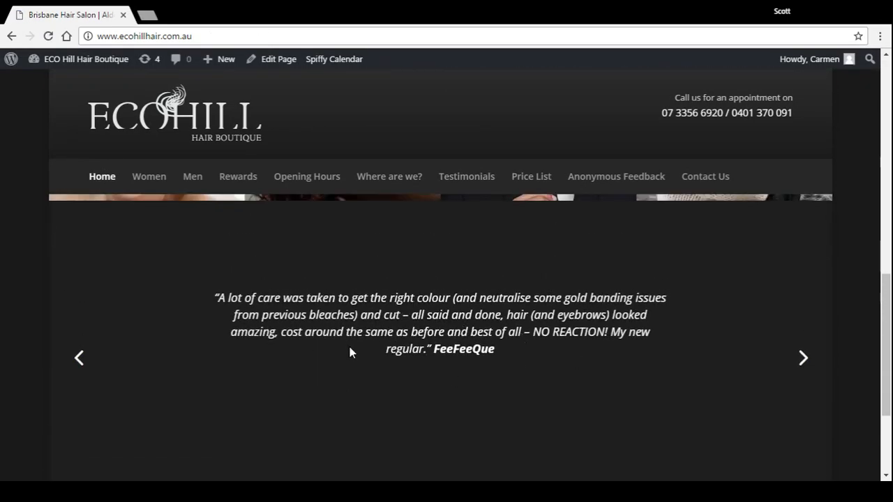
Step: Open the Home page in the editor from the admin bar
click(286, 66)
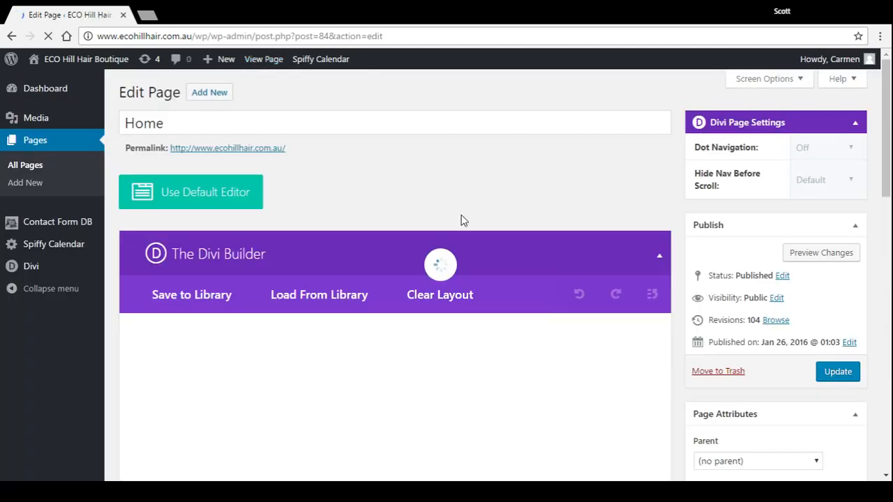
scroll(465, 285, down, 5)
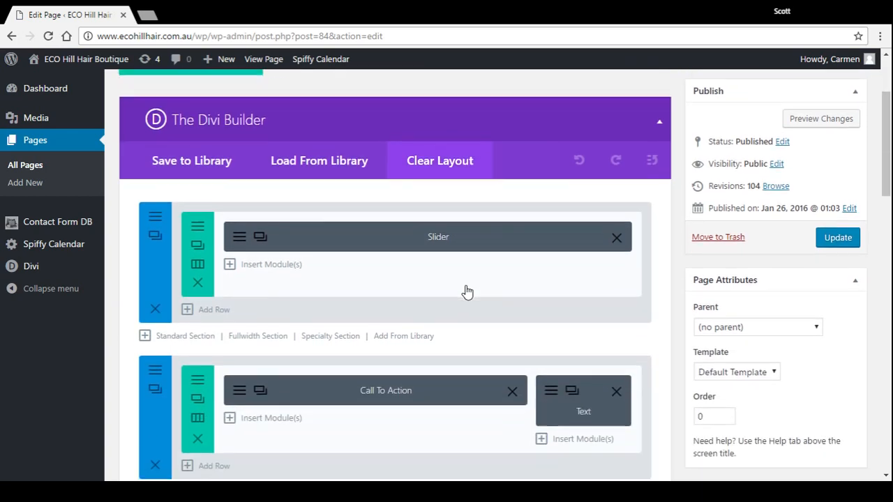
scroll(465, 285, down, 5)
scroll(465, 285, down, 4)
scroll(465, 285, down, 2)
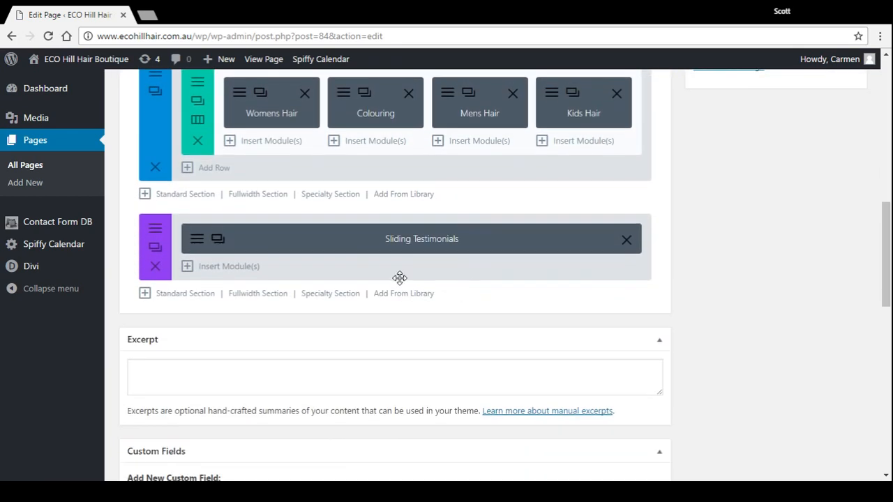
Step: Open the Sliding Testimonials module's settings and the first slide's settings
click(197, 239)
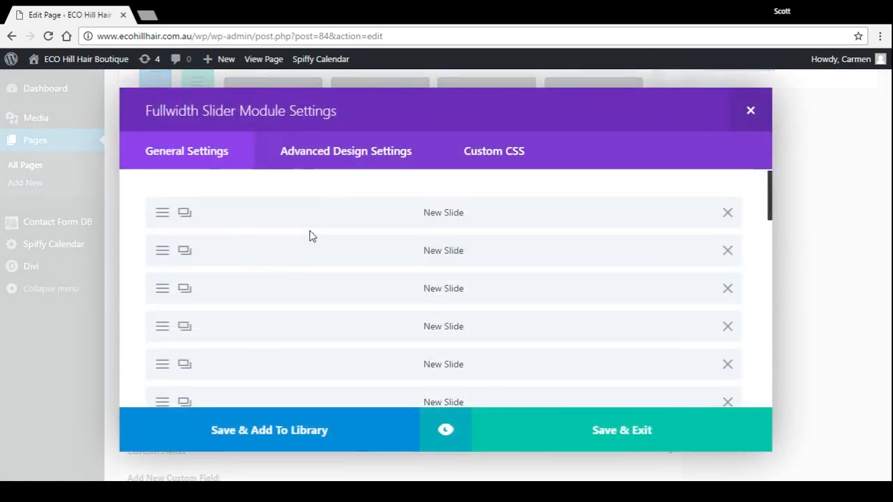
scroll(314, 251, down, 2)
scroll(313, 251, down, 2)
scroll(321, 263, down, 2)
scroll(321, 263, up, 3)
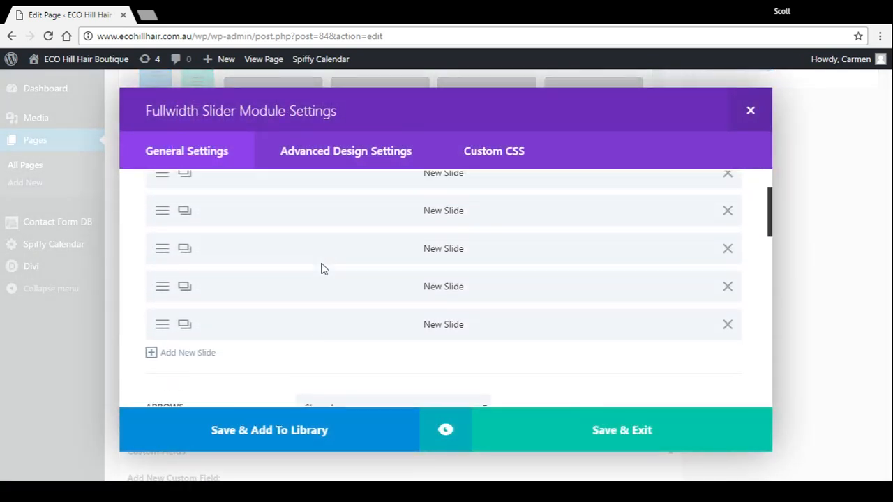
scroll(320, 263, up, 2)
scroll(321, 263, down, 1)
scroll(321, 263, up, 2)
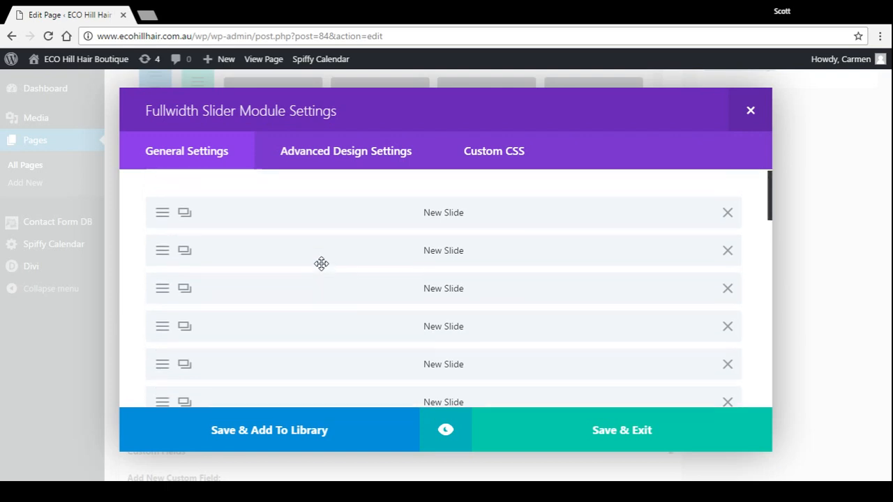
click(161, 212)
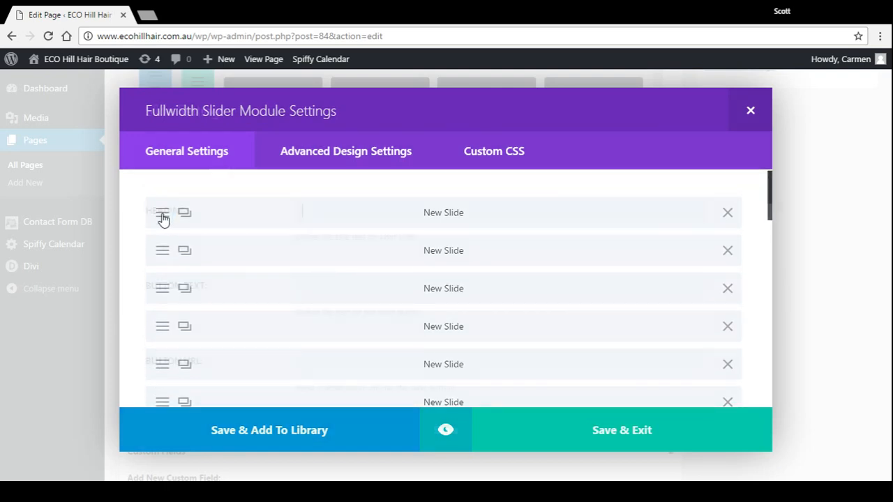
Step: Review the first slide's FeeFeeQue testimonial text and save the slide
click(310, 212)
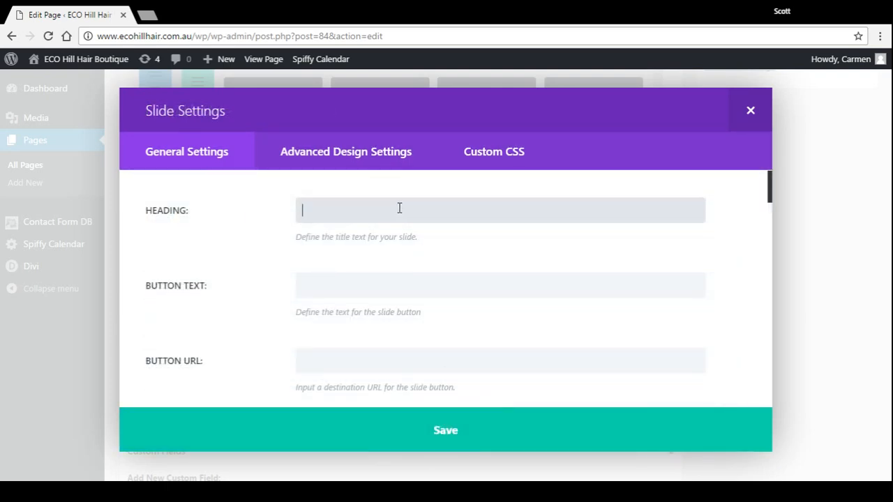
scroll(278, 293, down, 2)
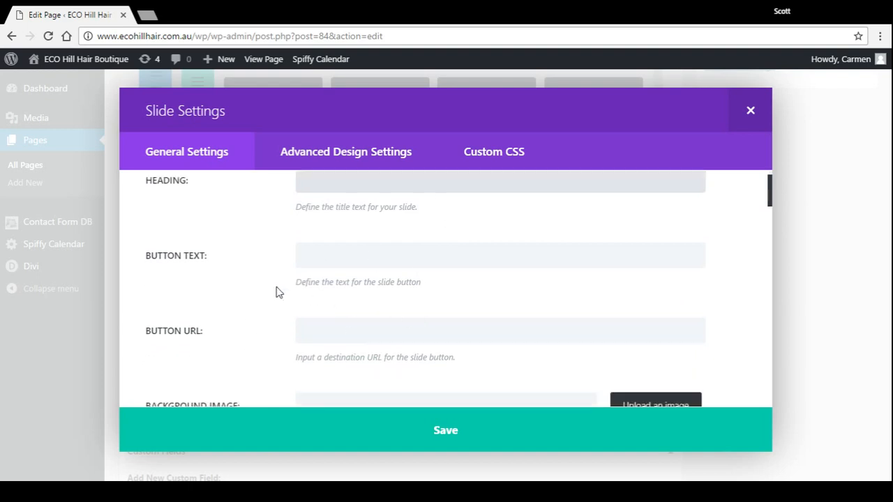
scroll(385, 283, down, 3)
scroll(385, 283, down, 3)
scroll(385, 283, down, 3)
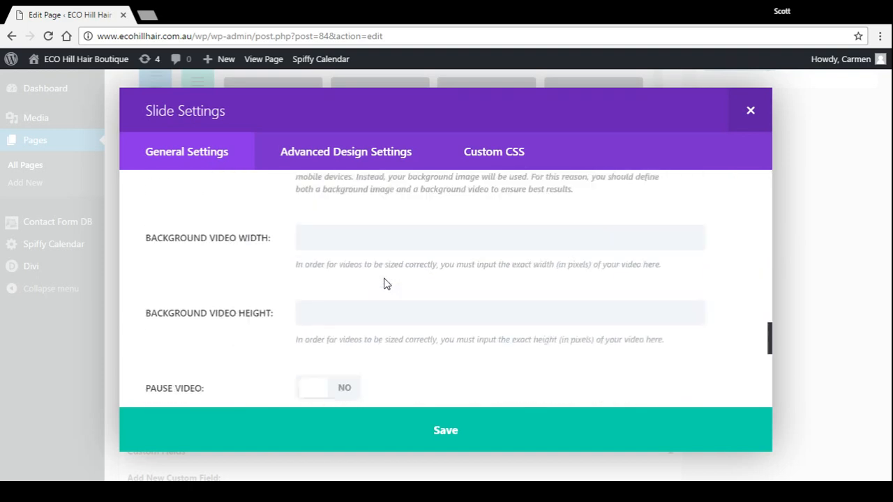
scroll(385, 283, down, 3)
scroll(385, 283, down, 3)
scroll(385, 283, up, 1)
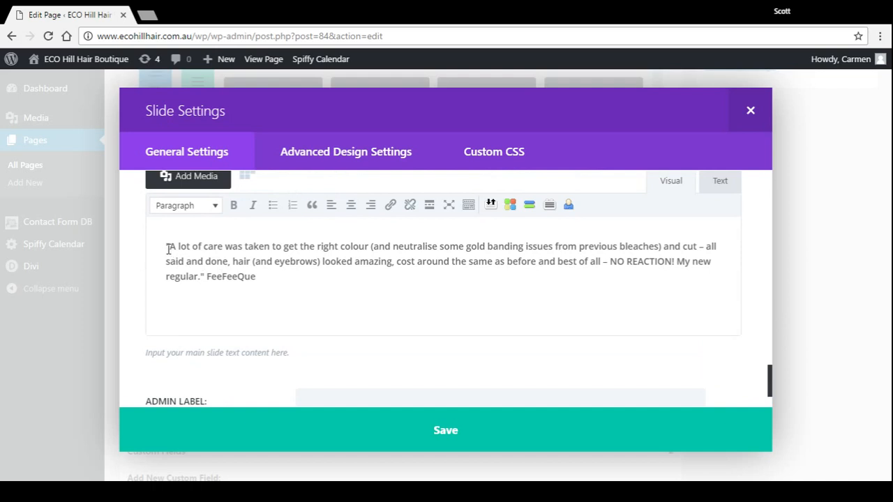
double_click(240, 276)
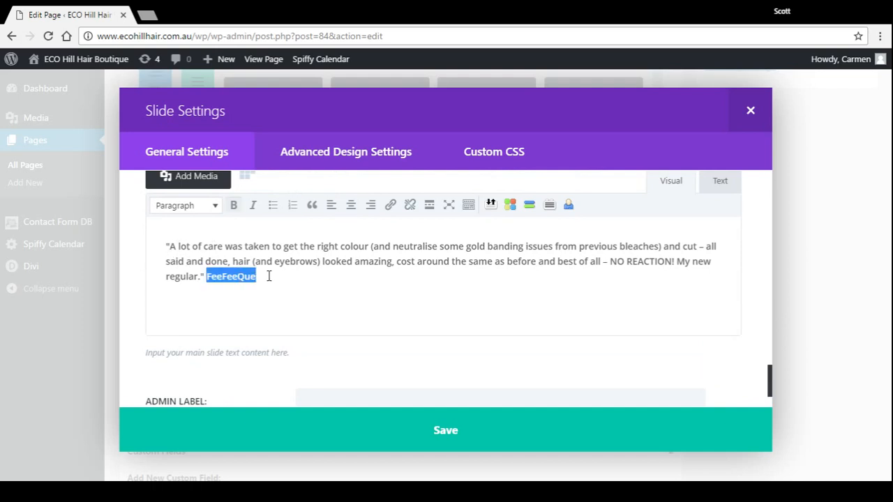
click(269, 277)
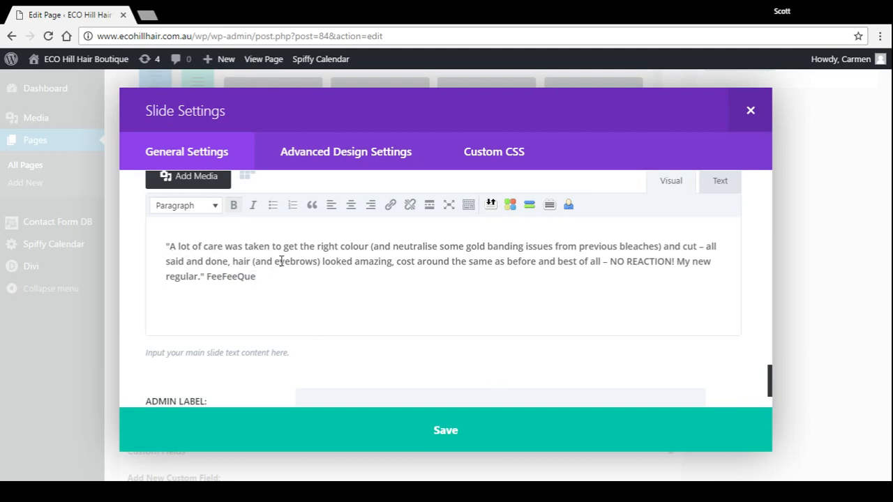
click(455, 426)
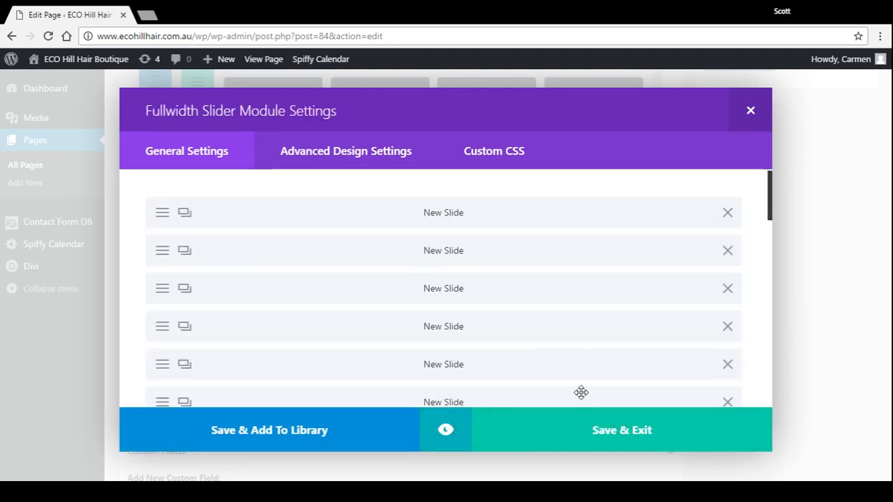
Step: Save & Exit the Fullwidth Slider module settings
click(600, 433)
scroll(795, 285, up, 5)
scroll(820, 226, up, 2)
scroll(820, 226, up, 3)
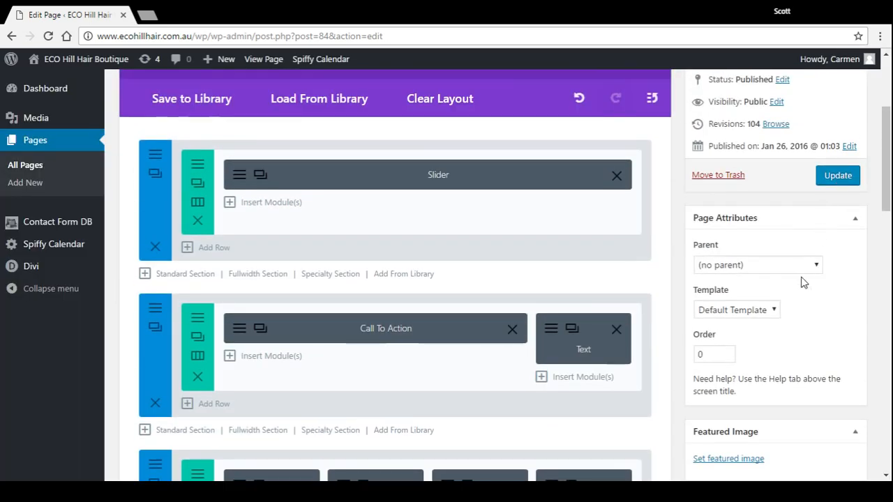
scroll(758, 300, down, 2)
scroll(759, 305, down, 1)
scroll(758, 304, down, 3)
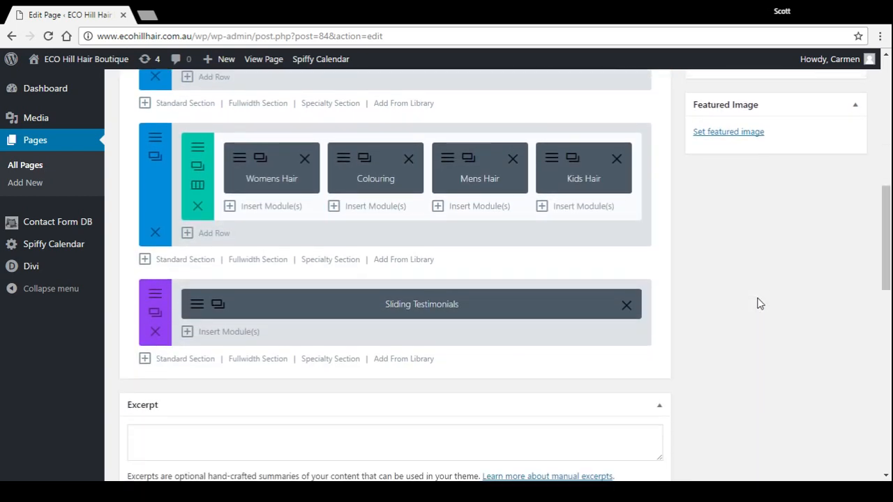
Step: Reopen the Sliding Testimonials settings, add a new slide, then close its blank settings
click(197, 305)
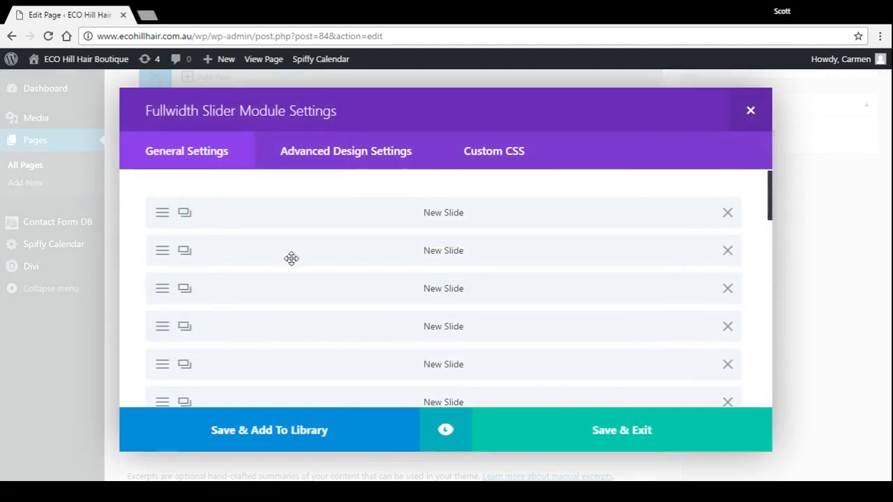
scroll(263, 248, down, 2)
scroll(263, 248, down, 2)
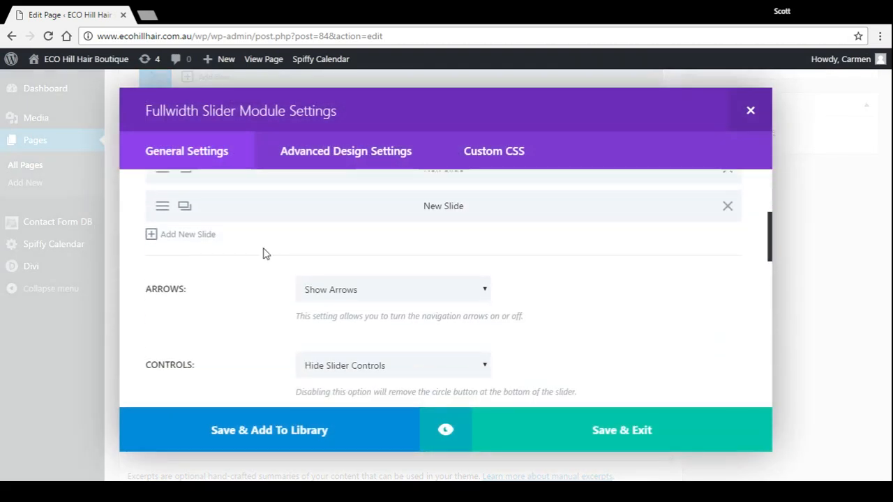
click(188, 235)
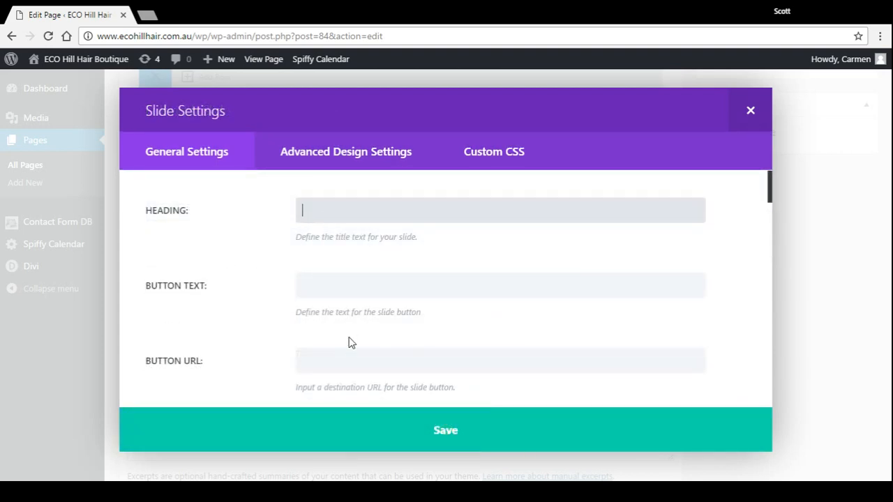
scroll(349, 342, down, 3)
scroll(349, 307, down, 3)
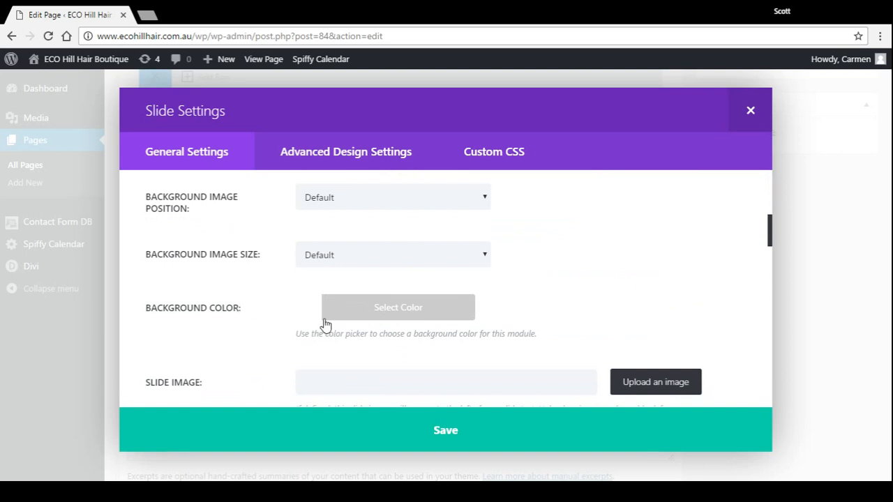
scroll(328, 325, down, 5)
scroll(328, 324, down, 5)
scroll(334, 319, down, 5)
scroll(333, 319, down, 3)
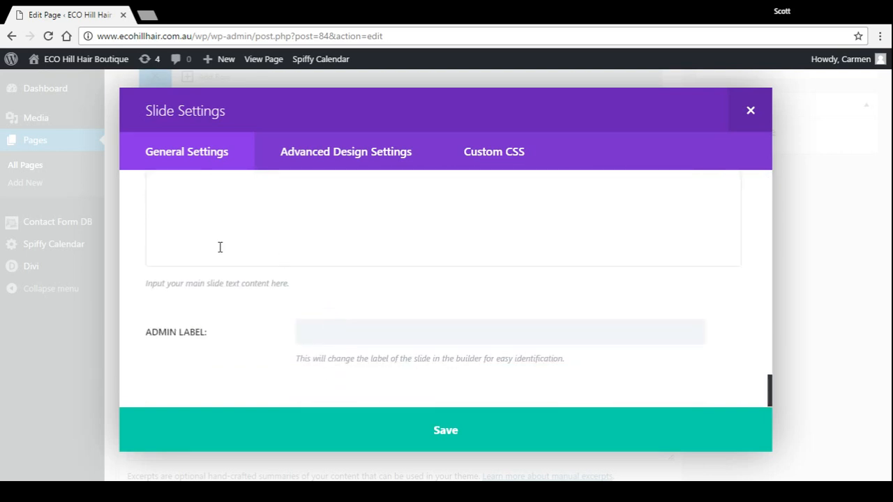
scroll(230, 267, up, 1)
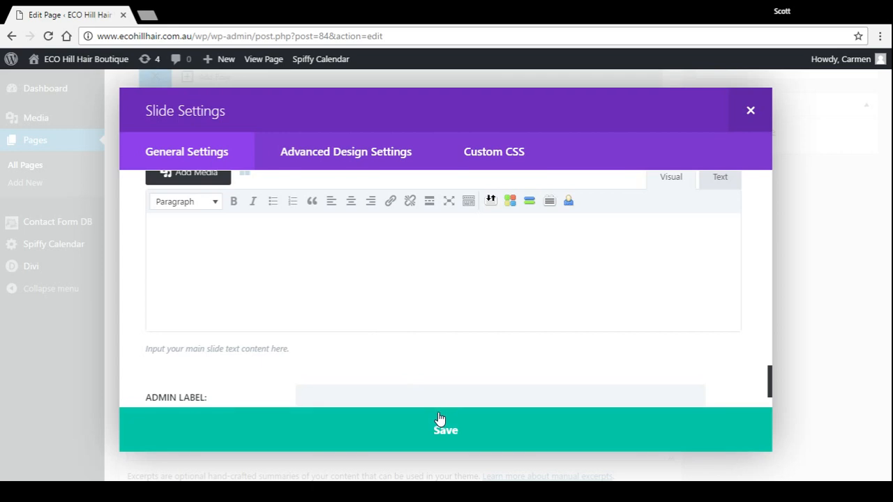
click(751, 110)
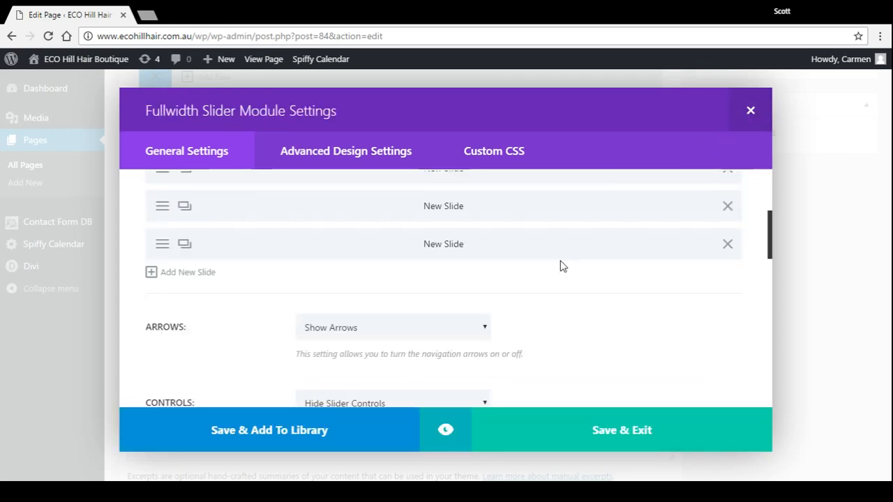
Step: Delete the third blank New Slide, save the slider module and update the page
click(727, 244)
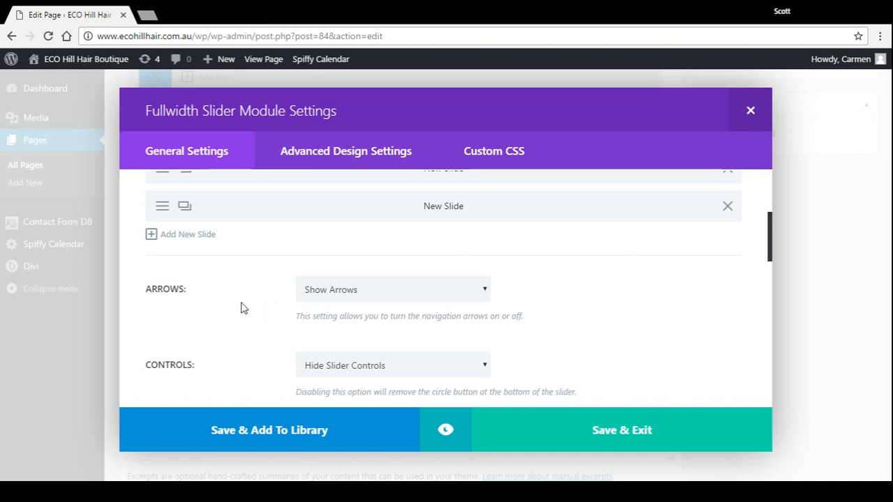
scroll(218, 310, down, 1)
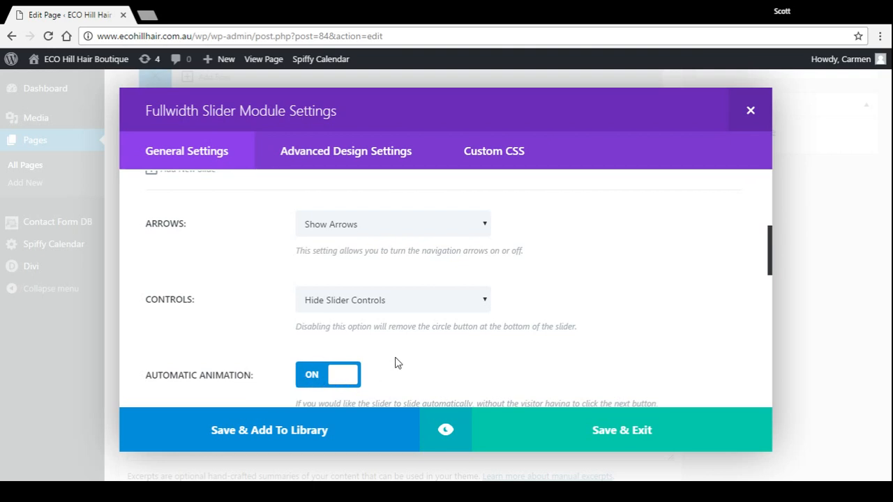
scroll(398, 357, down, 1)
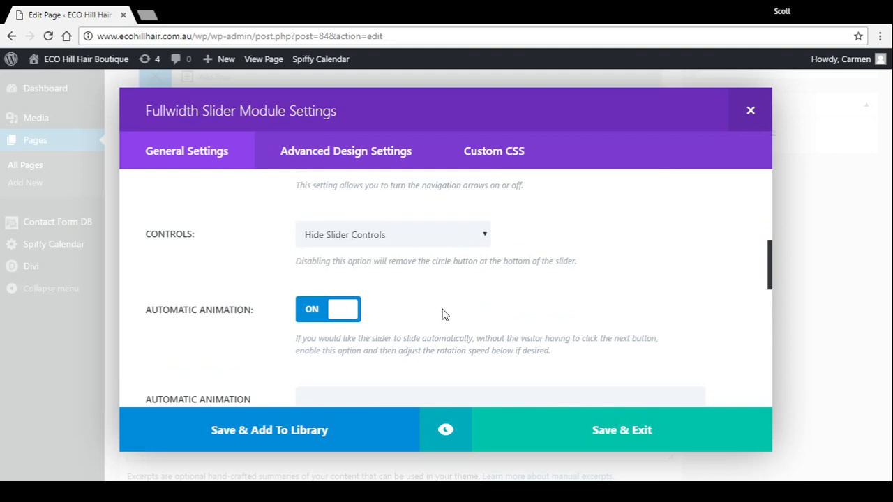
scroll(499, 324, down, 1)
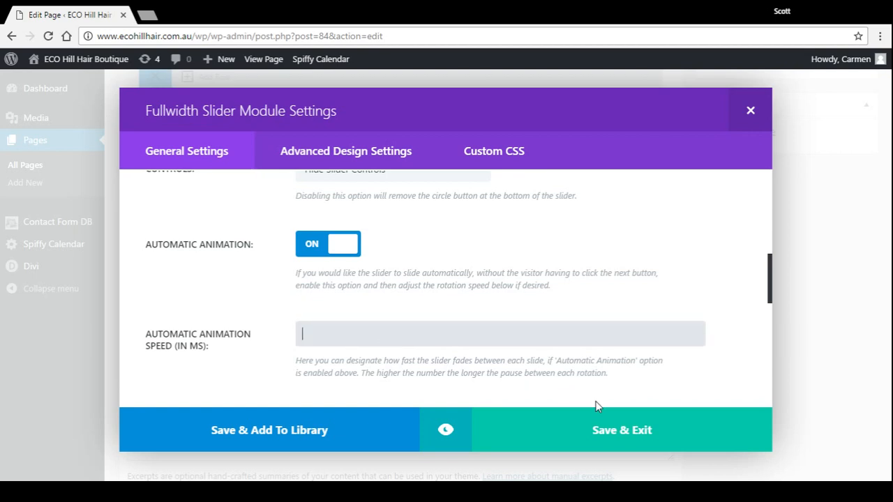
click(618, 434)
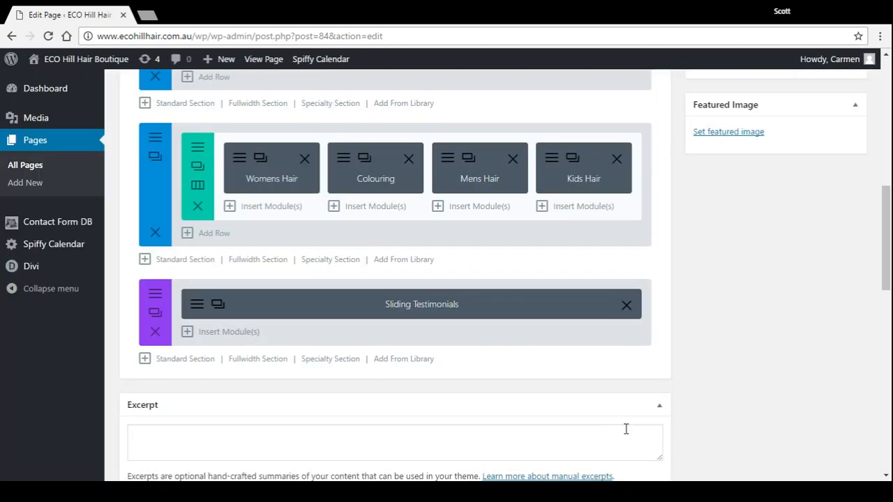
scroll(731, 346, up, 5)
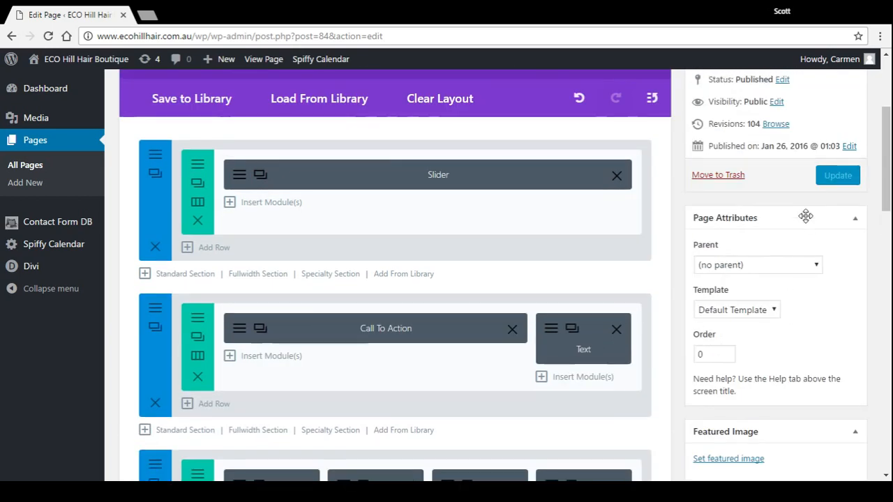
click(832, 176)
Step: View the live Home page, then go to the site's Testimonials page
click(258, 62)
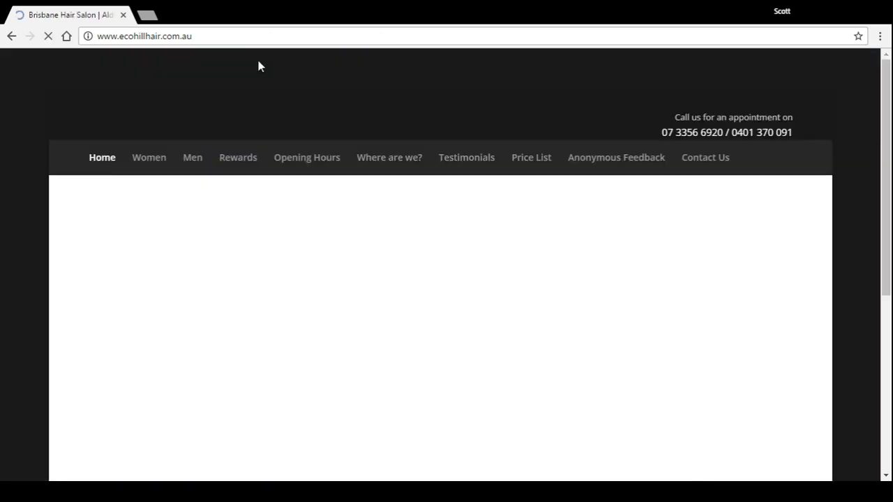
scroll(424, 293, down, 4)
scroll(422, 293, down, 1)
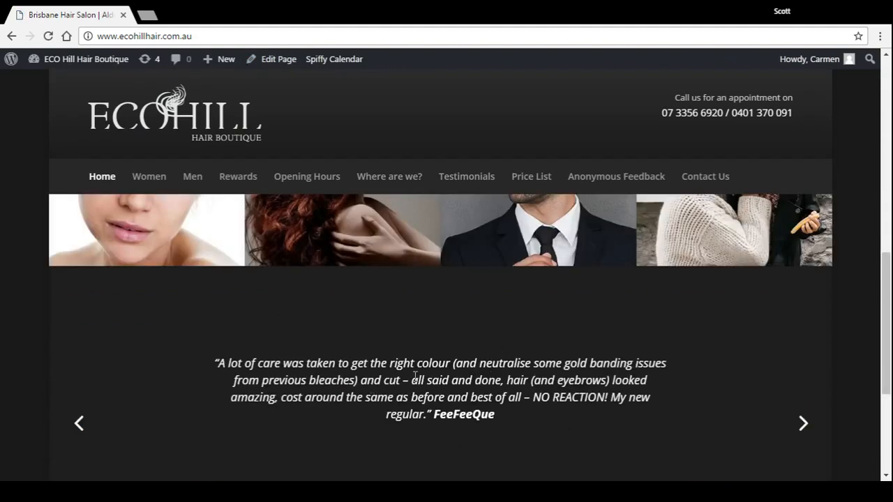
click(466, 176)
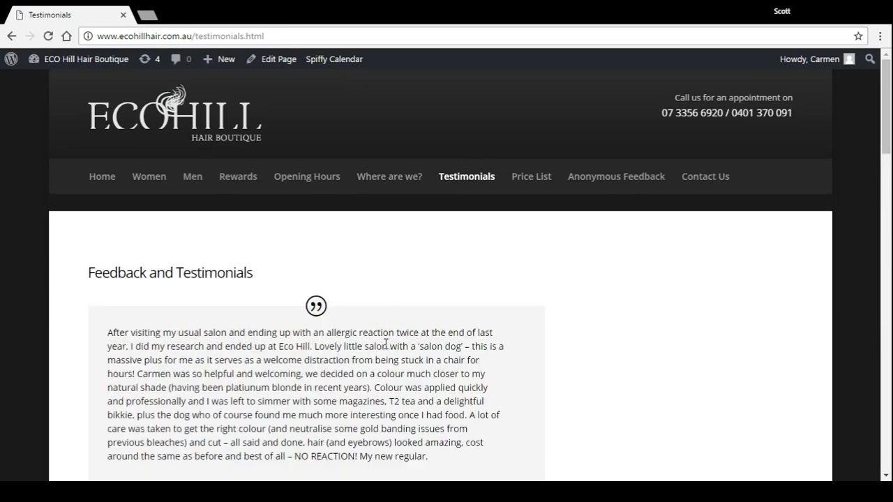
scroll(322, 353, down, 1)
scroll(322, 353, up, 1)
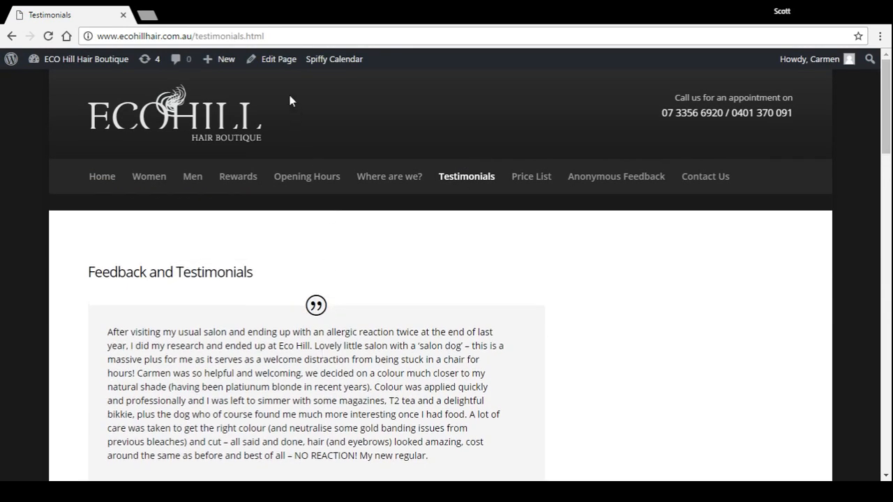
Step: Open the Testimonials page in the editor from the admin bar
click(281, 66)
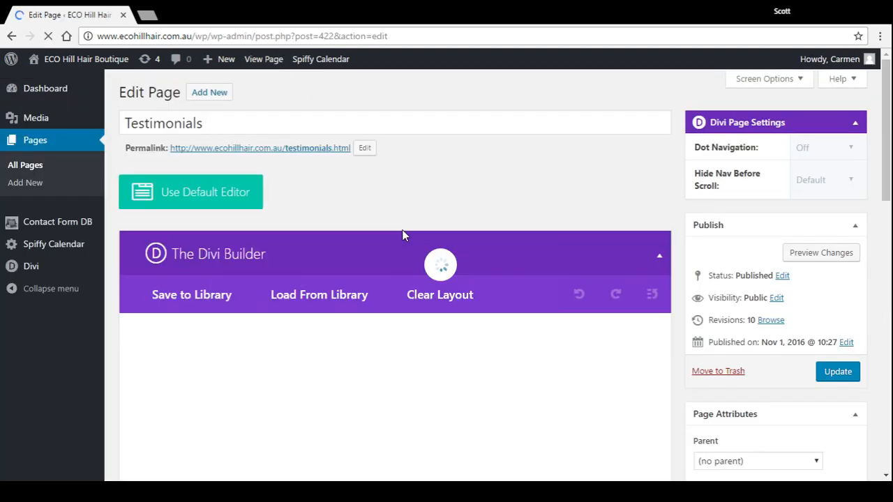
scroll(402, 230, down, 2)
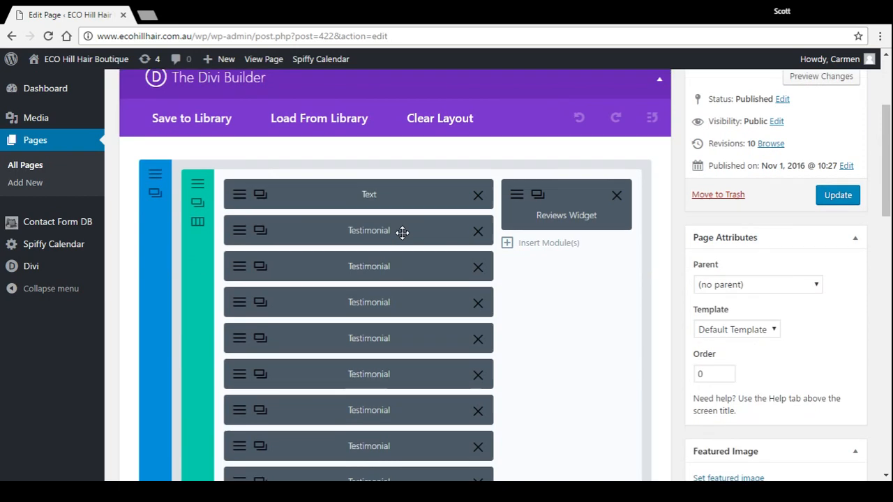
scroll(402, 229, down, 1)
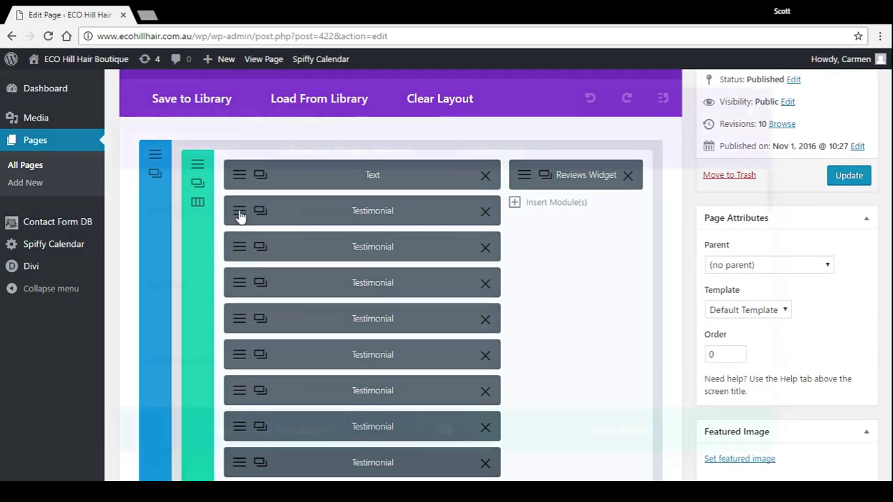
Step: Open the FeeFeeQue Testimonial module, review its text and Save & Exit
click(240, 212)
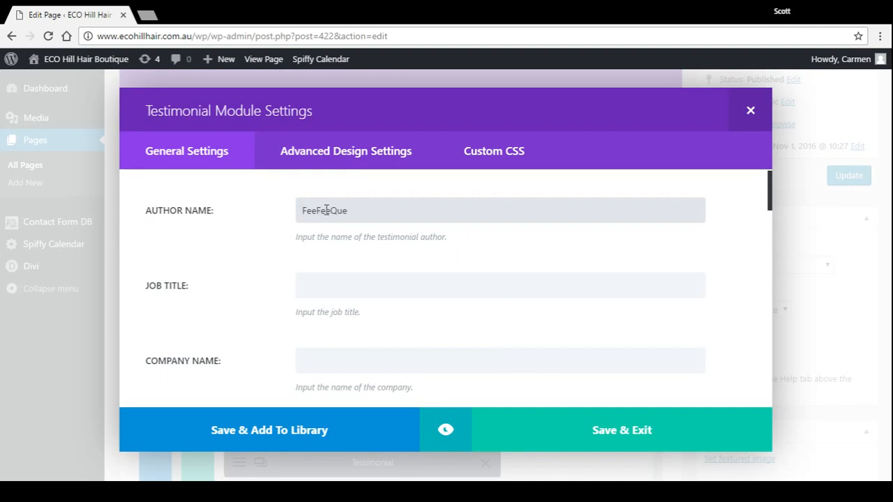
scroll(336, 307, down, 1)
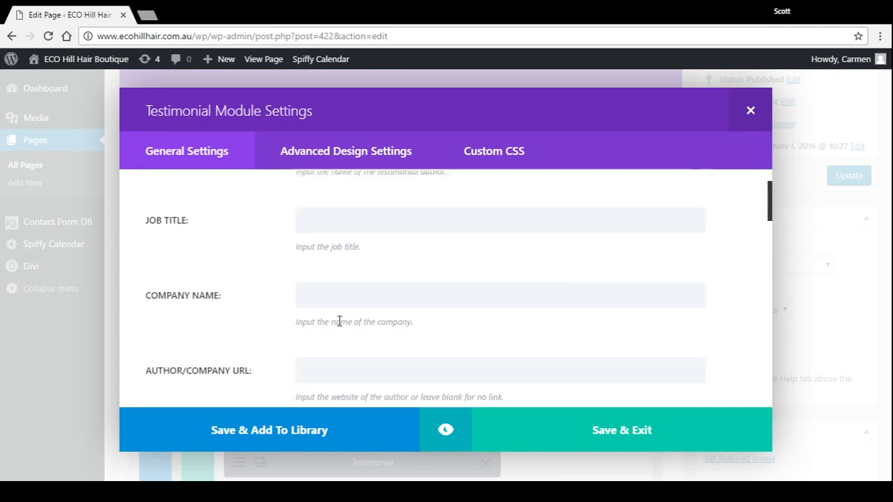
scroll(336, 307, down, 3)
scroll(335, 307, down, 3)
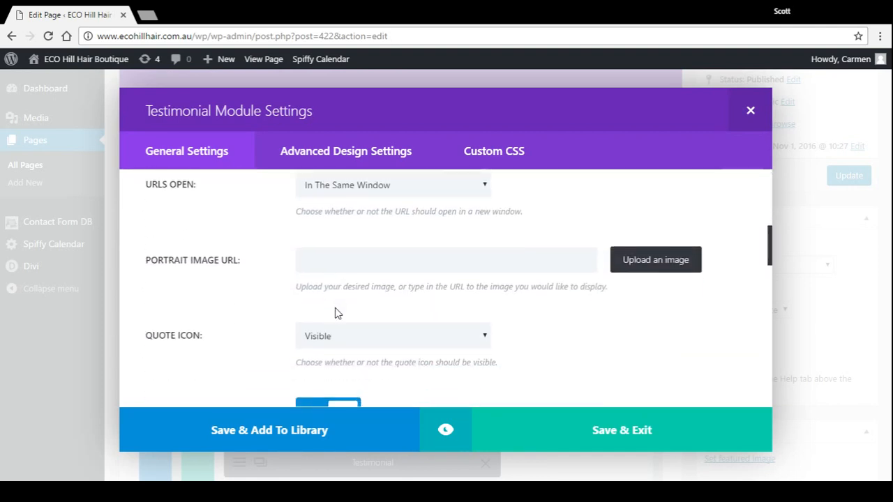
scroll(279, 300, down, 3)
scroll(244, 293, down, 1)
scroll(244, 293, down, 5)
scroll(278, 286, down, 1)
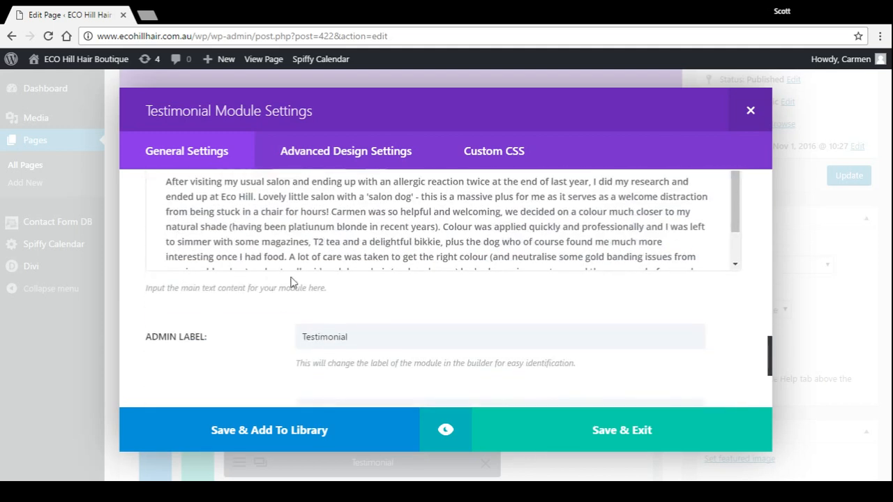
scroll(418, 307, up, 1)
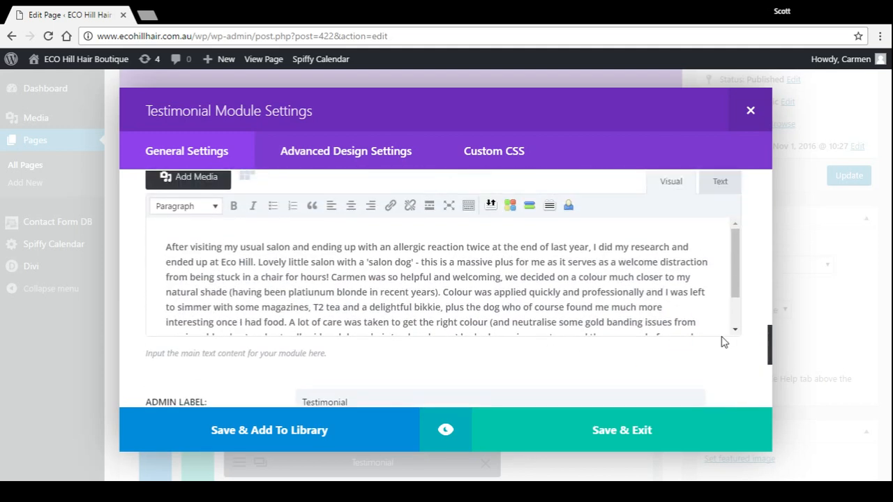
click(165, 246)
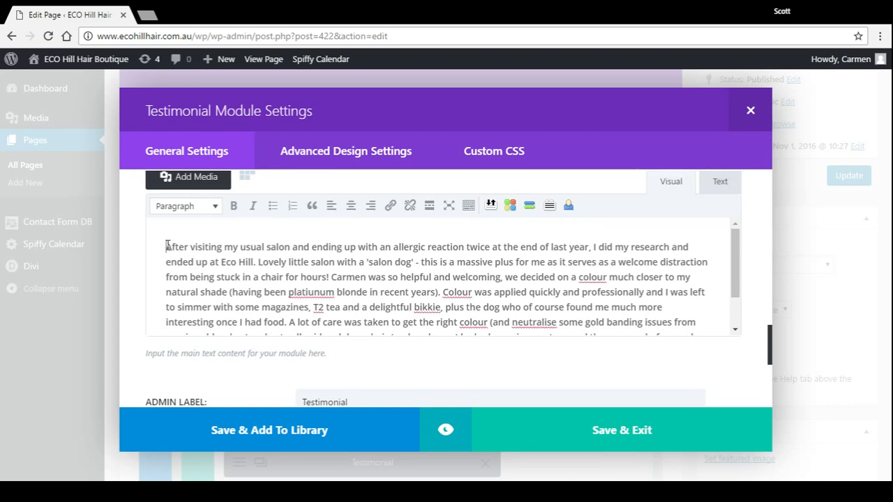
scroll(271, 253, down, 2)
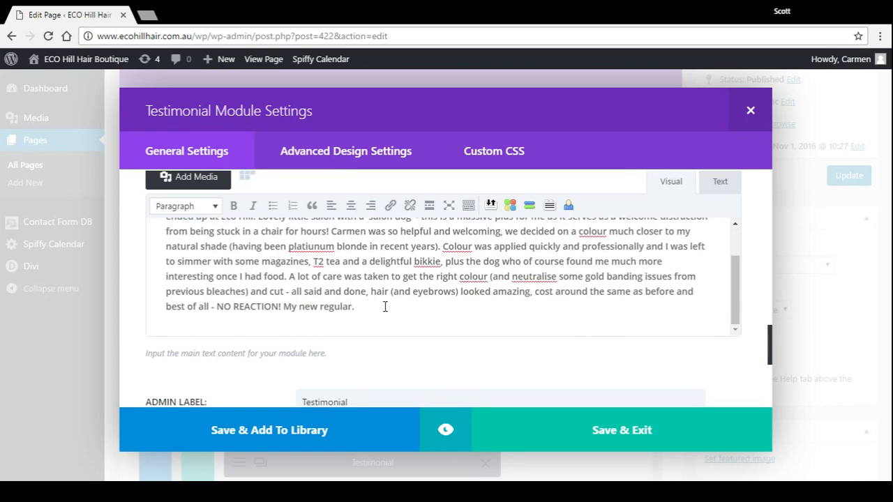
scroll(385, 307, up, 2)
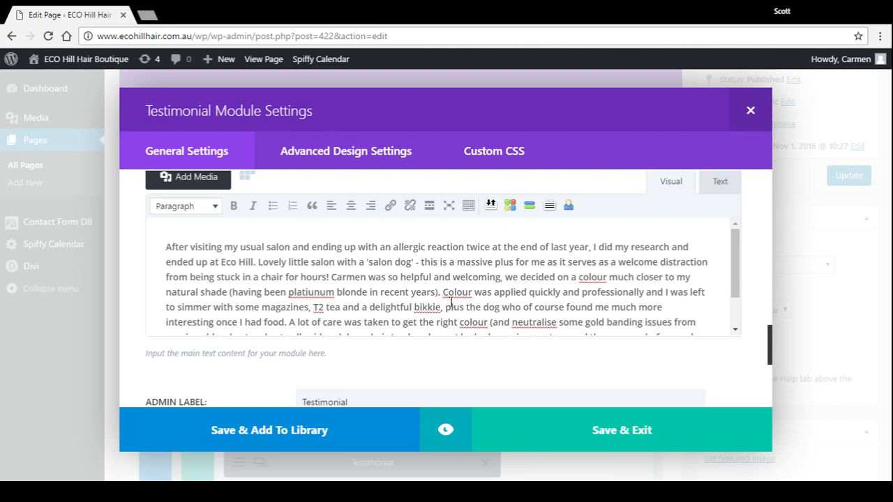
click(611, 429)
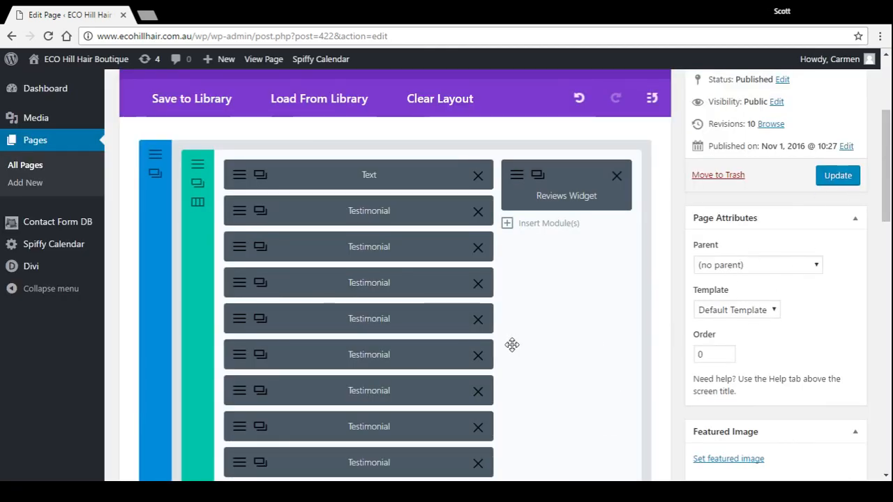
scroll(344, 342, down, 1)
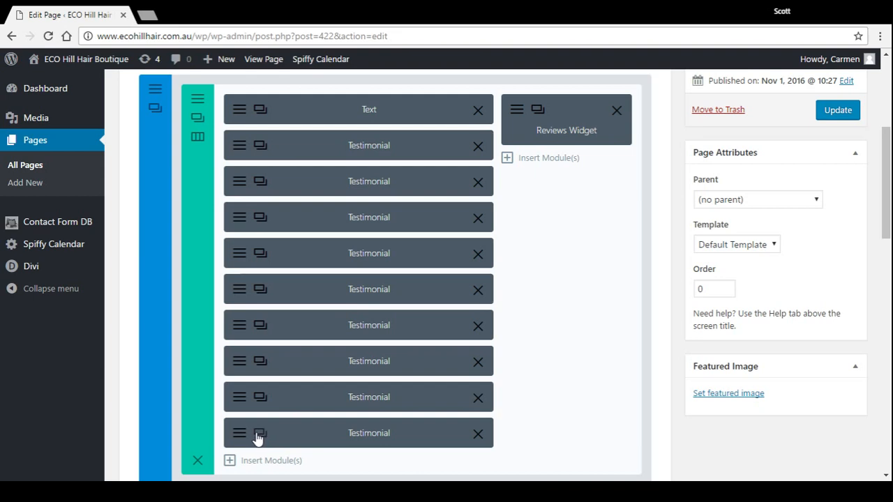
scroll(349, 432, down, 1)
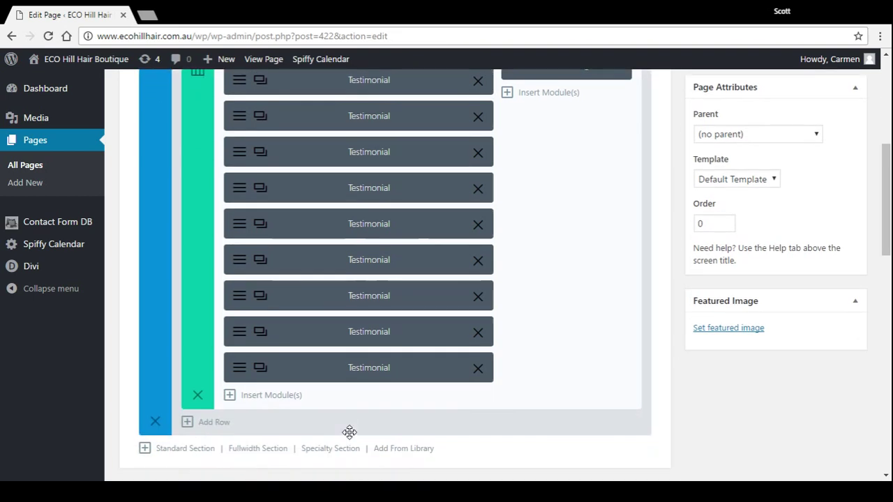
Step: Bring up the Insert Module list under the testimonial column
click(276, 396)
scroll(296, 394, down, 3)
scroll(293, 300, down, 2)
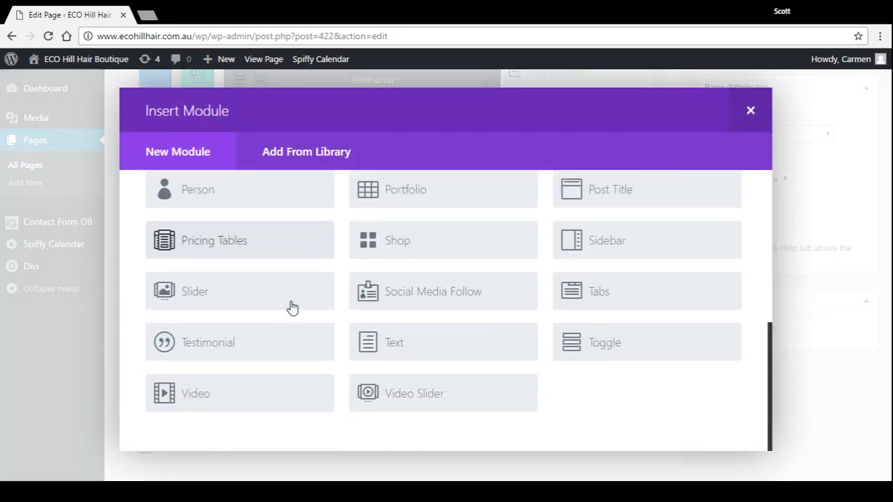
Step: Insert a Testimonial module with author 'Test' and text 'Good Work', then save it
click(192, 343)
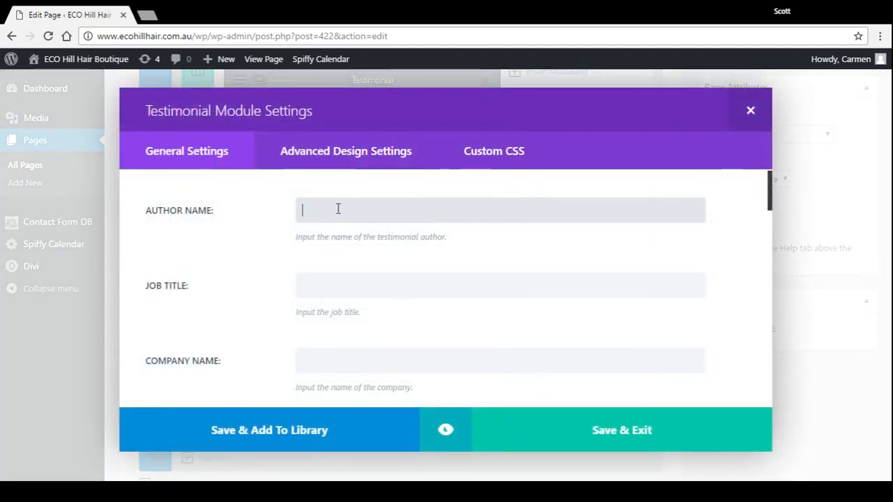
click(338, 209)
text(Test)
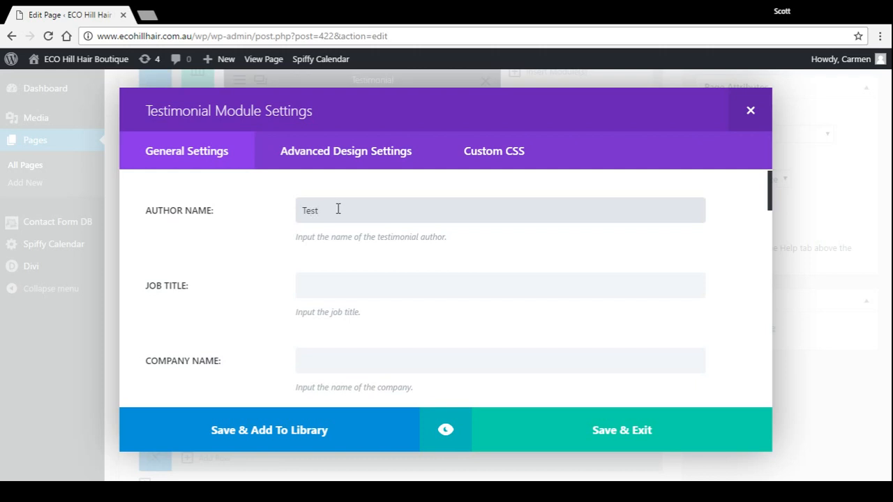
scroll(338, 244, down, 5)
scroll(281, 308, down, 5)
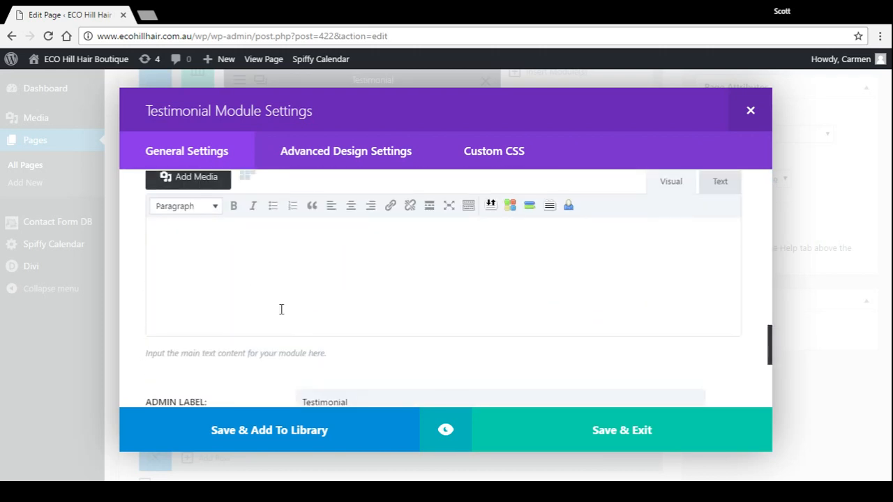
text(God )
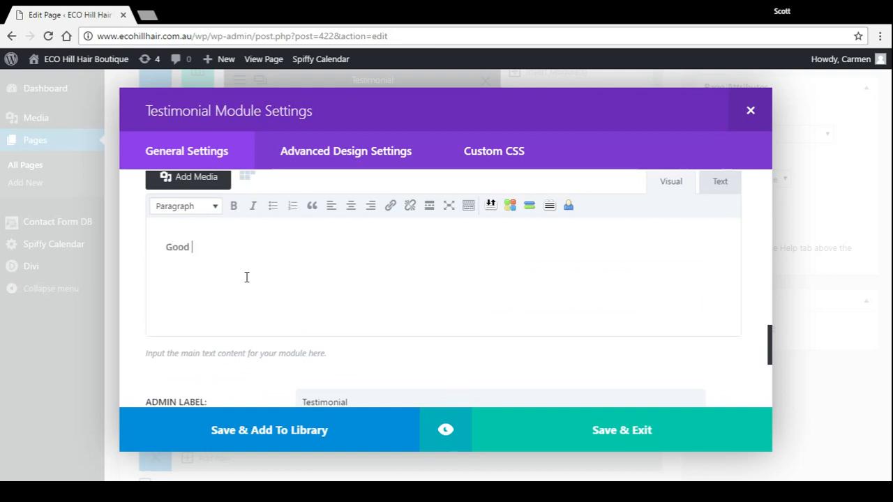
text(Work)
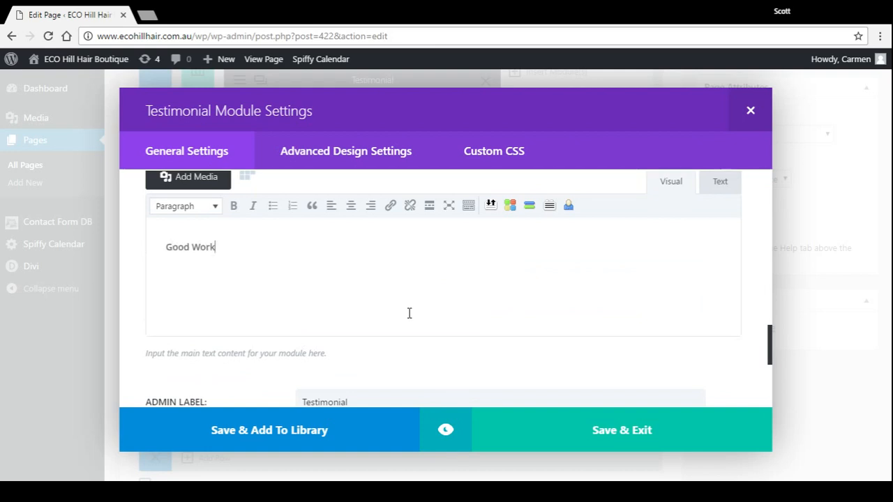
click(553, 429)
scroll(572, 314, up, 8)
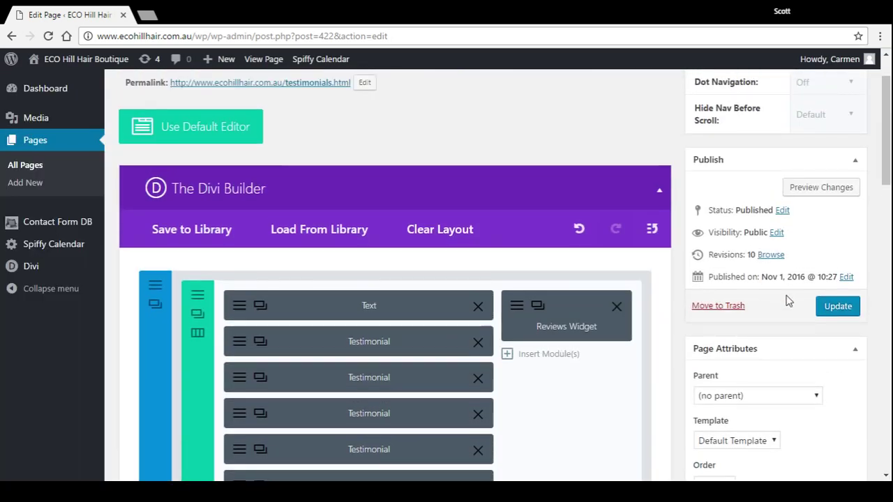
Step: Update the page and view the live Testimonials page showing the new 'Good Work' entry
click(837, 306)
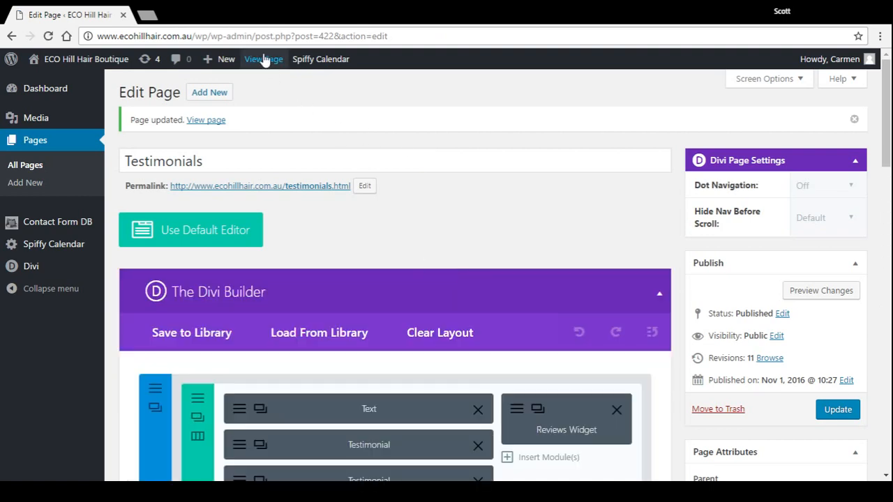
click(263, 59)
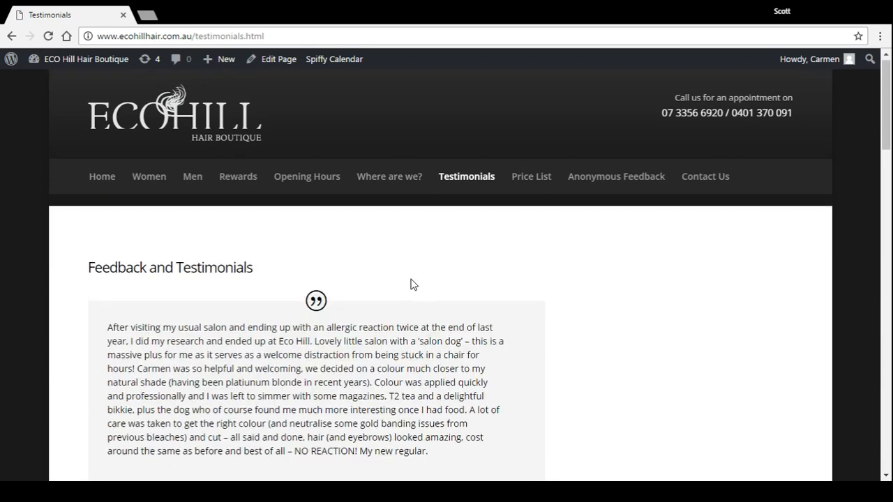
scroll(417, 281, down, 5)
scroll(412, 288, down, 5)
scroll(410, 292, down, 5)
scroll(410, 292, down, 1)
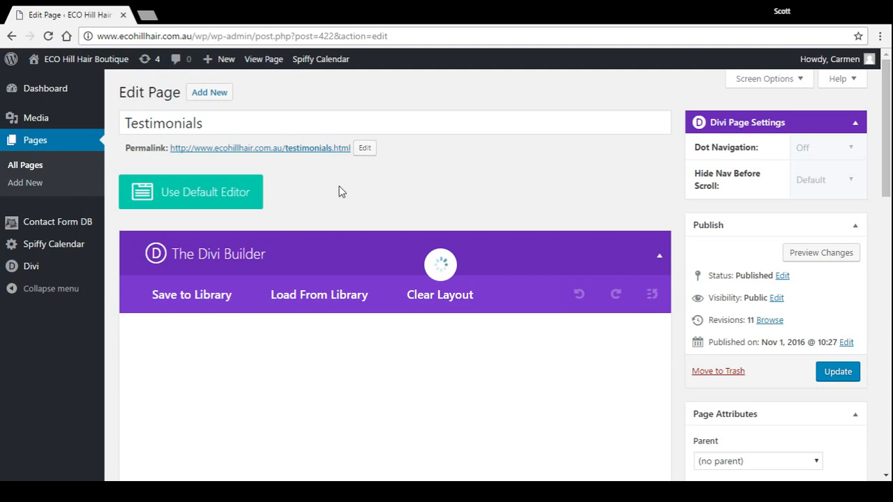
scroll(336, 212, down, 4)
scroll(336, 212, down, 4)
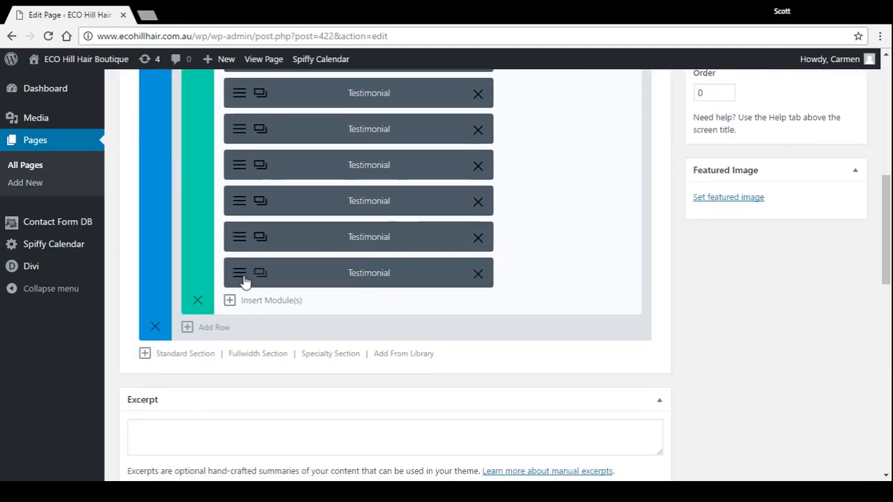
Step: Review the Test testimonial's settings, close them, and update the page again
click(239, 273)
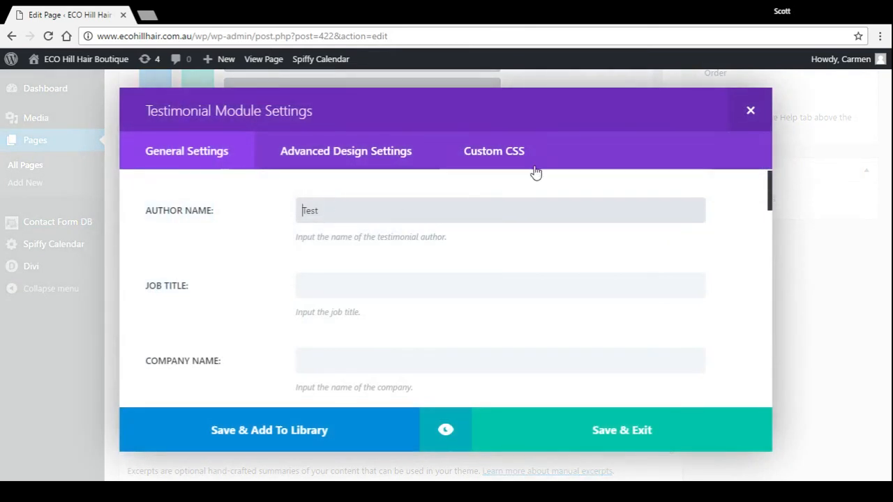
click(748, 110)
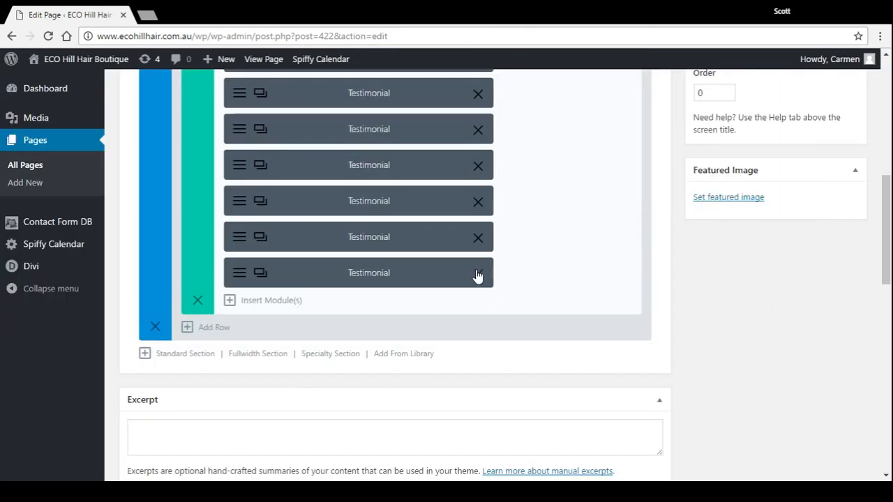
scroll(752, 289, up, 5)
scroll(844, 300, up, 3)
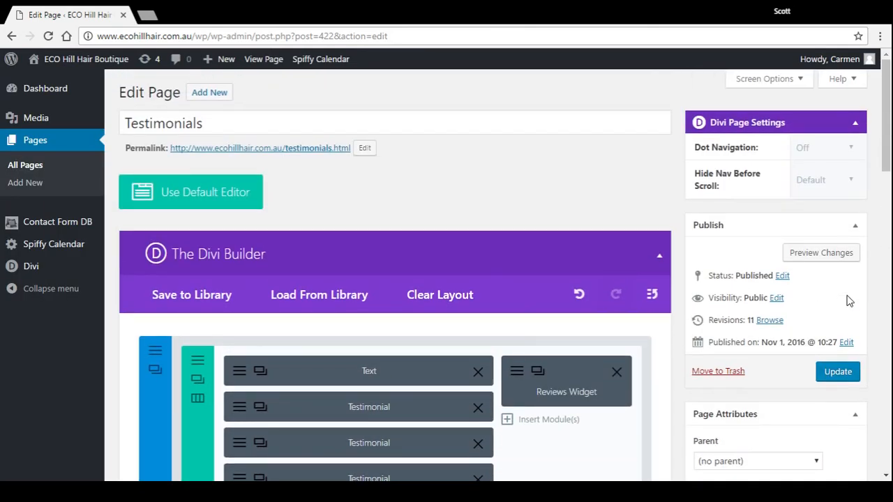
click(837, 371)
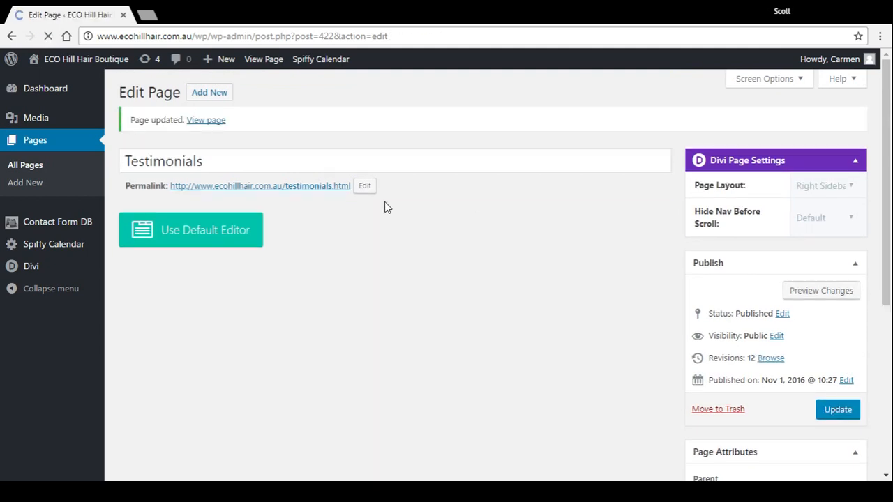